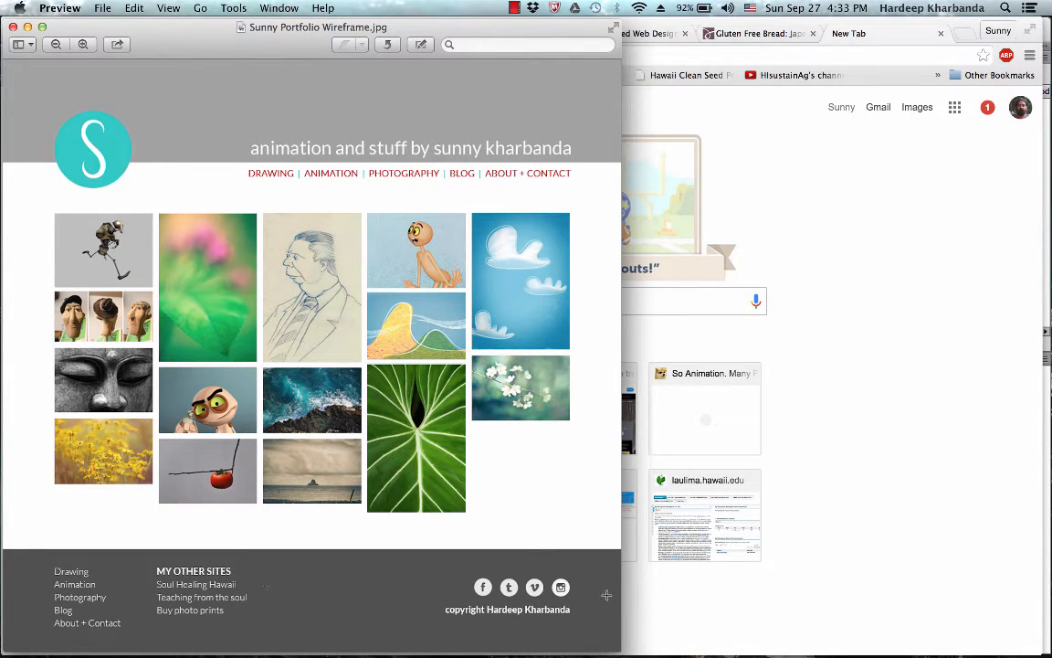
Step: Open Dreamweaver and look through the New Features and Getting Started pages of its Welcome screen
mouse_move(583, 655)
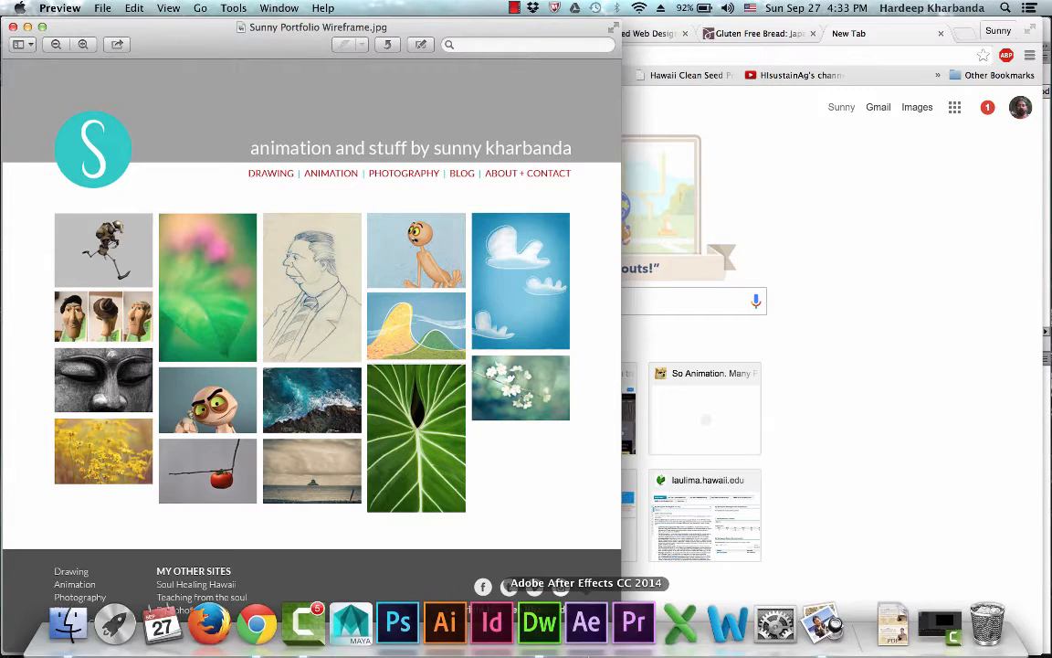
click(548, 630)
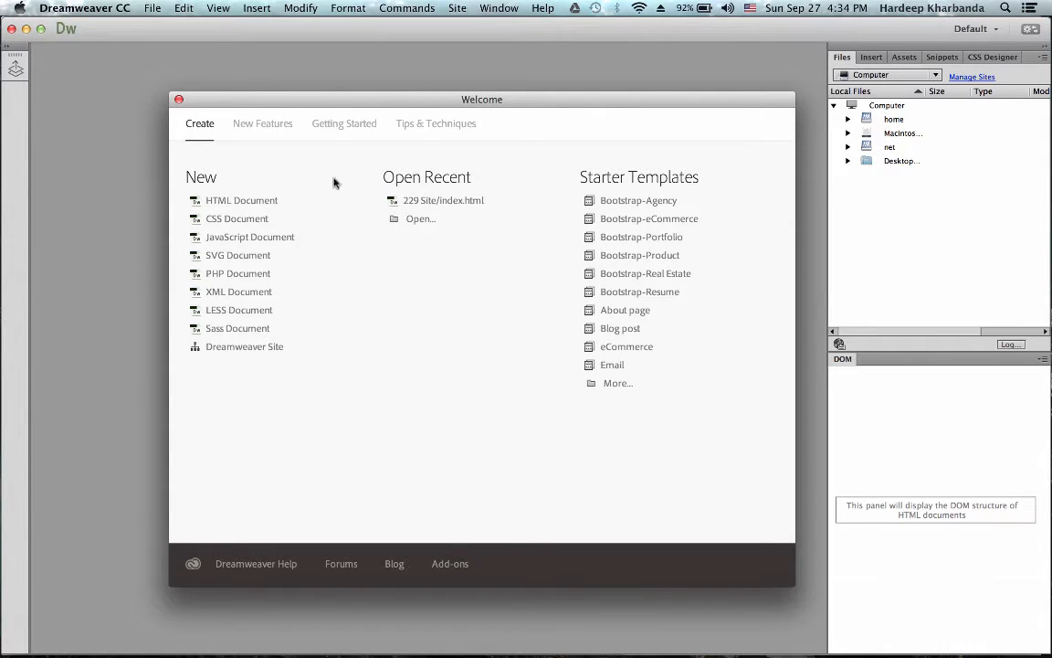
click(258, 127)
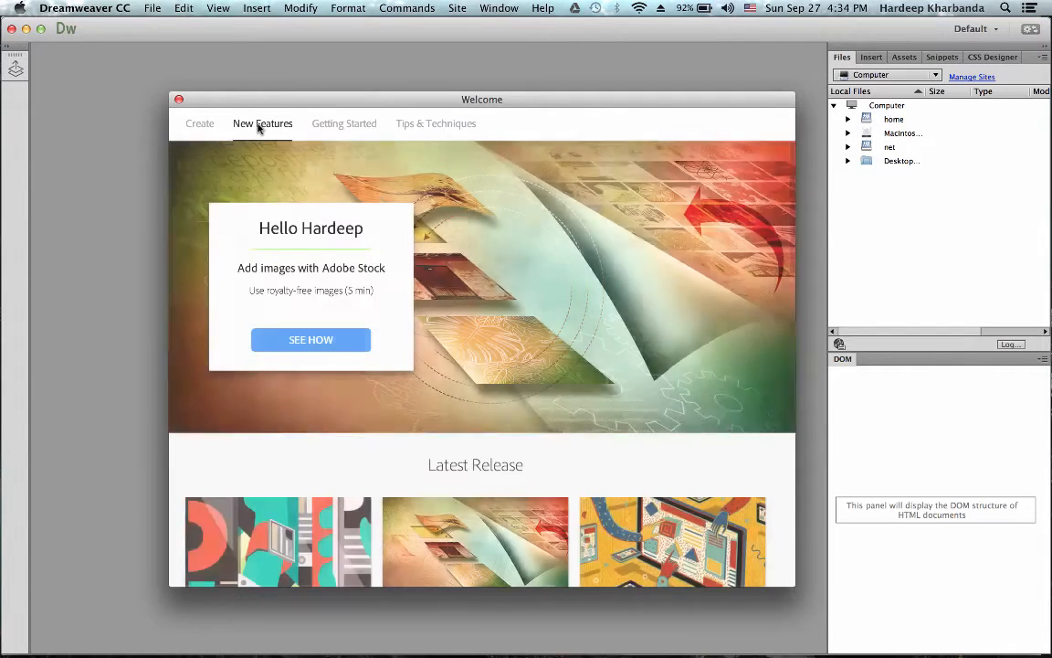
click(356, 128)
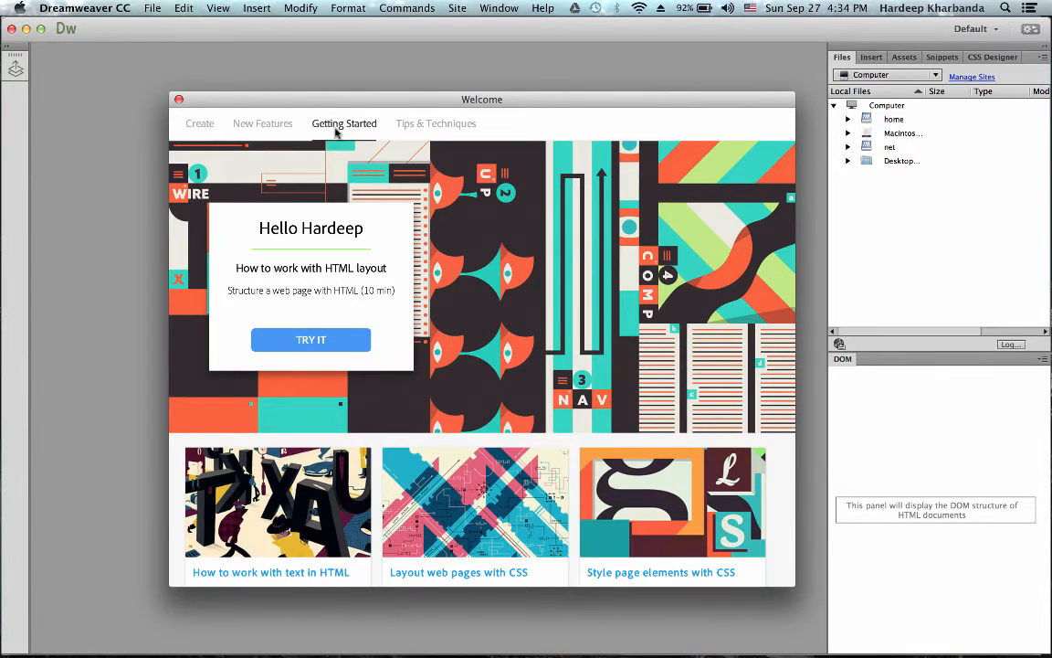
click(200, 126)
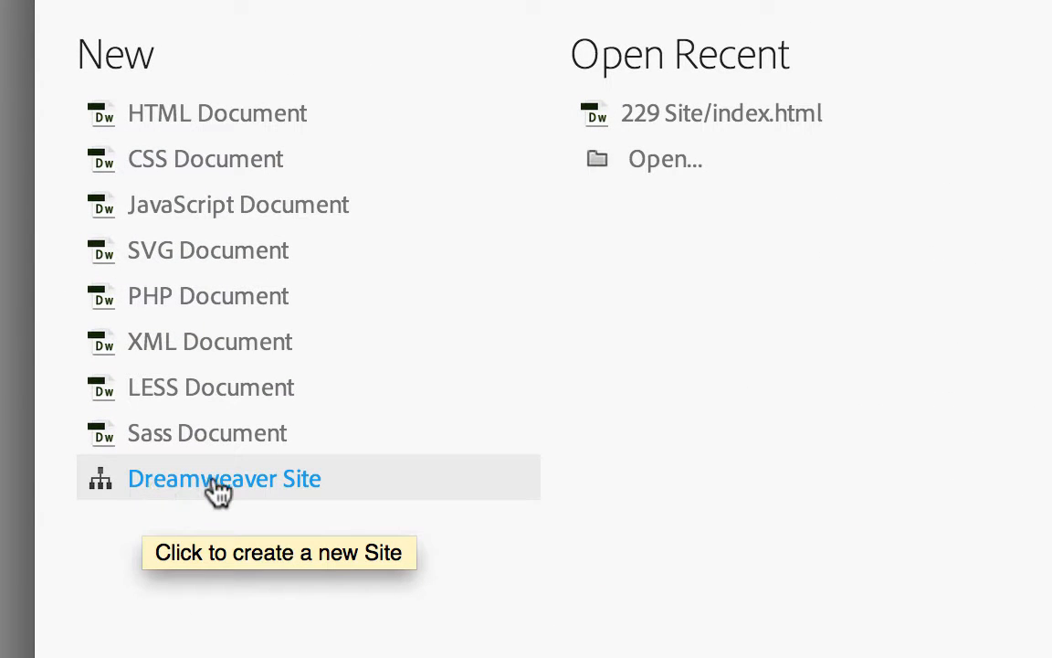
Step: Start a new Dreamweaver site and name it "Sunny Portfolio"
click(348, 498)
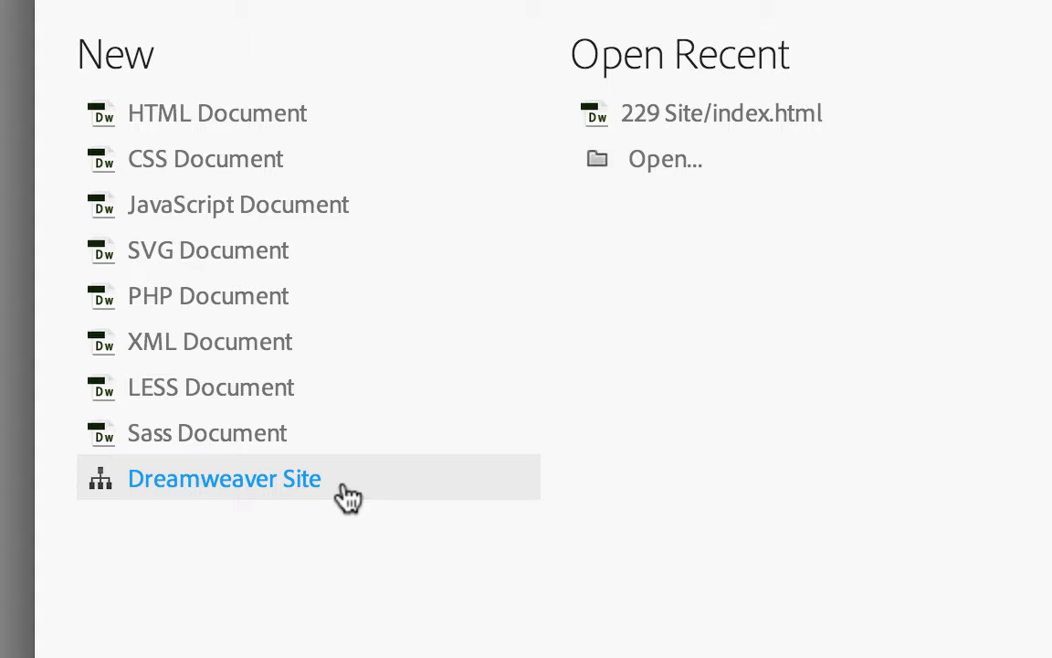
click(197, 489)
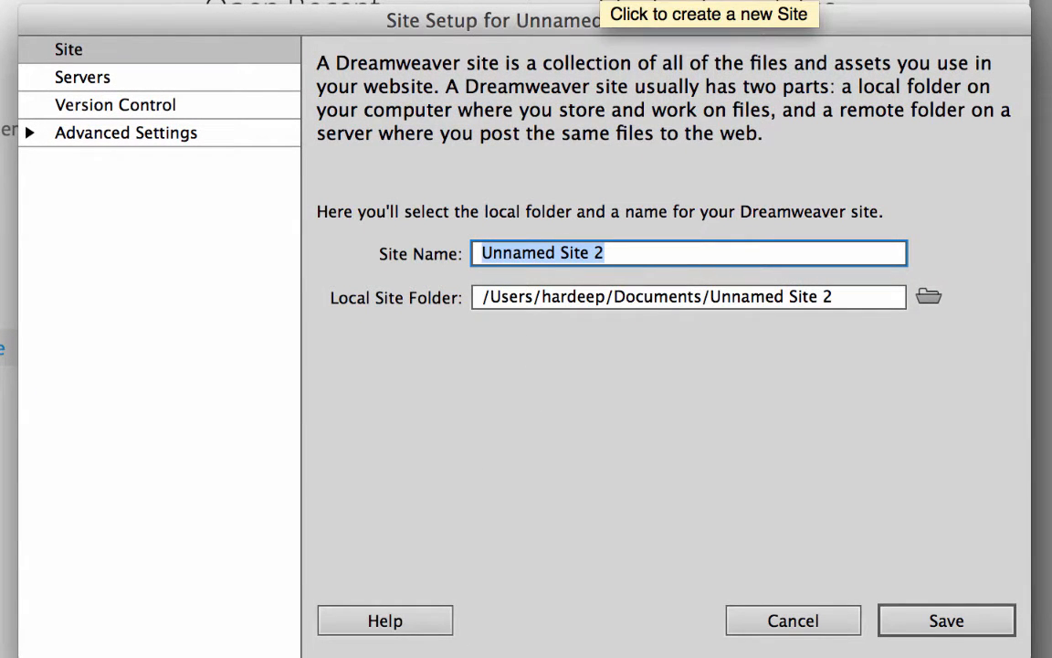
text(Sunny Portfolio)
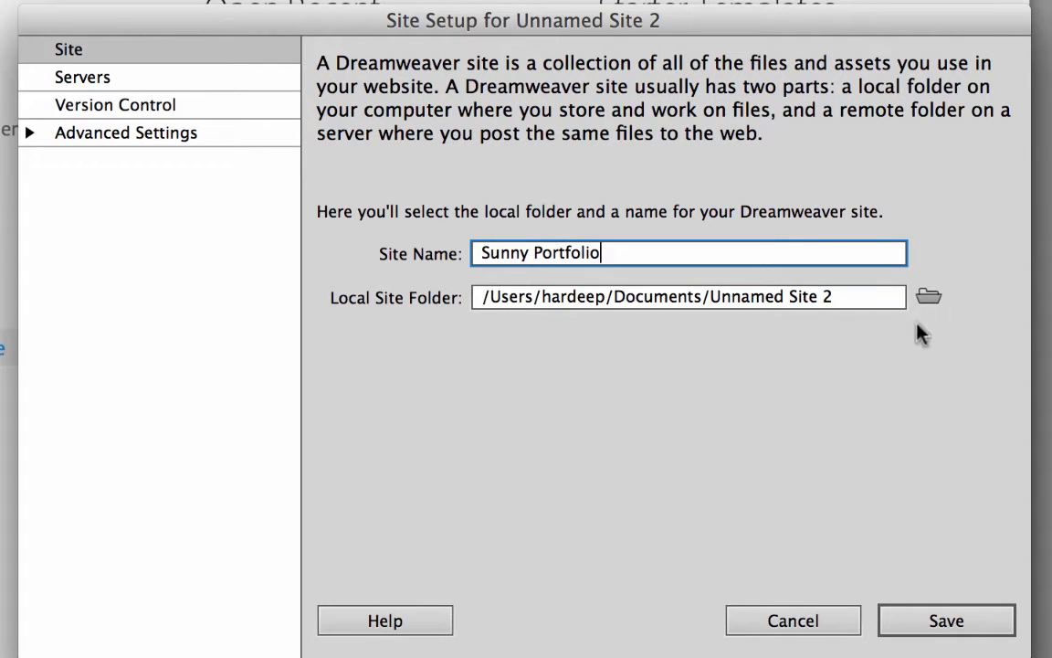
Step: Set the local site folder to Web Site Files, inside Dropbox/Teaching/ART229/Sunny Portfolio 2015
click(929, 296)
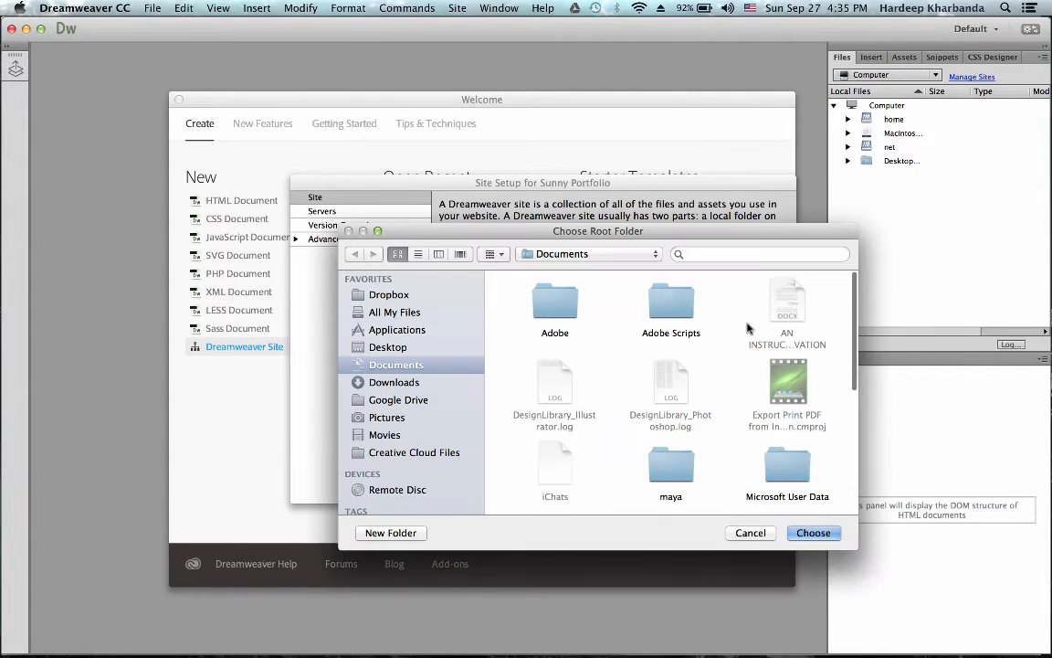
click(354, 293)
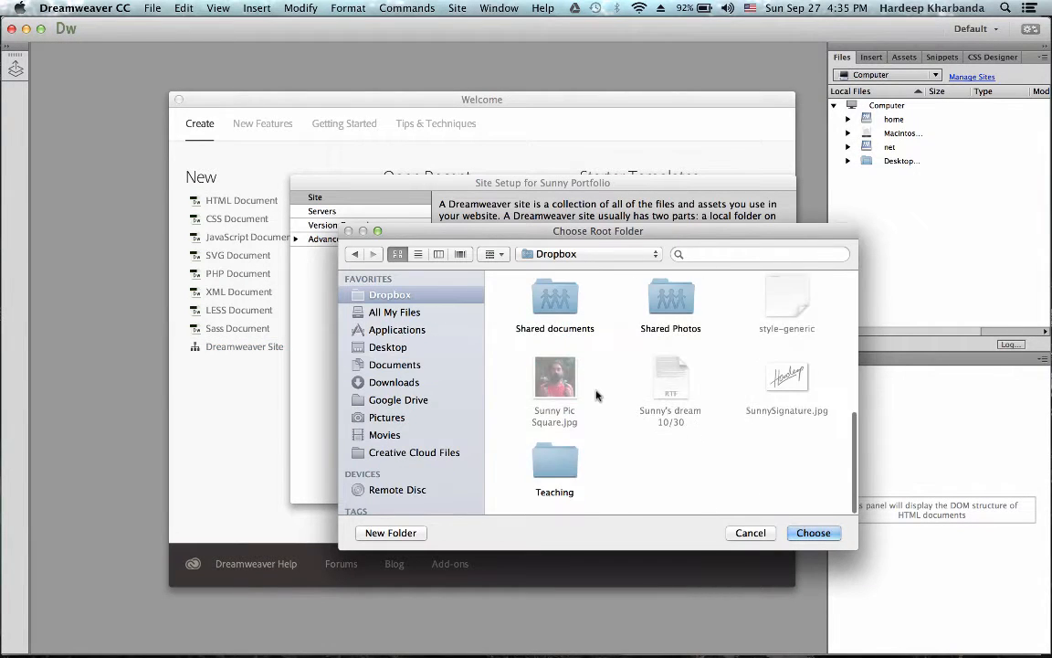
double_click(555, 461)
double_click(787, 297)
scroll(617, 437, down, 3)
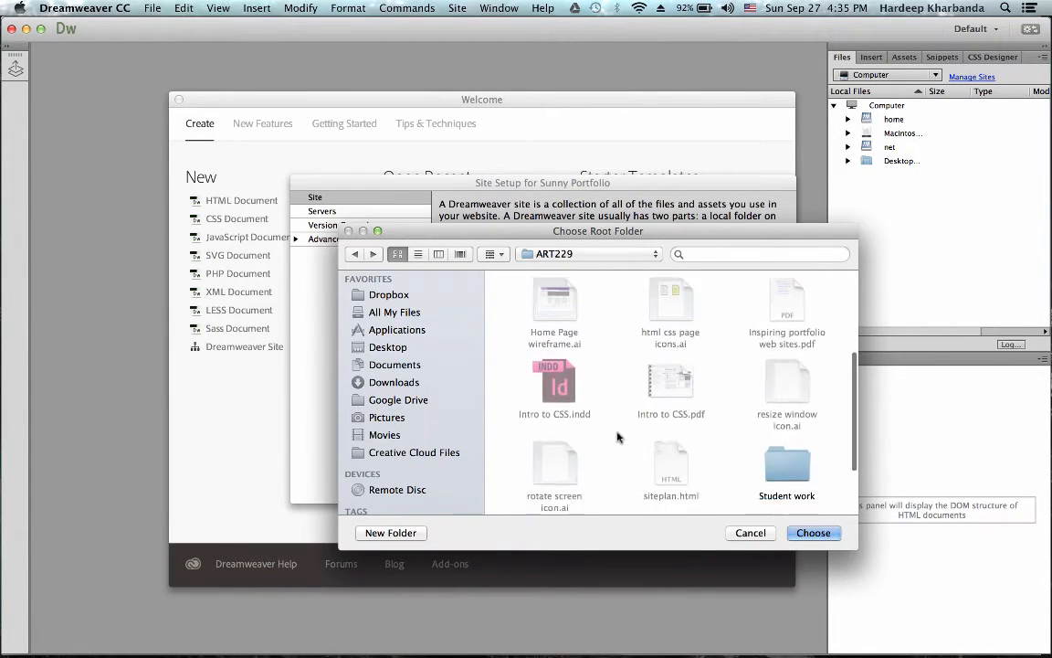
scroll(617, 438, down, 2)
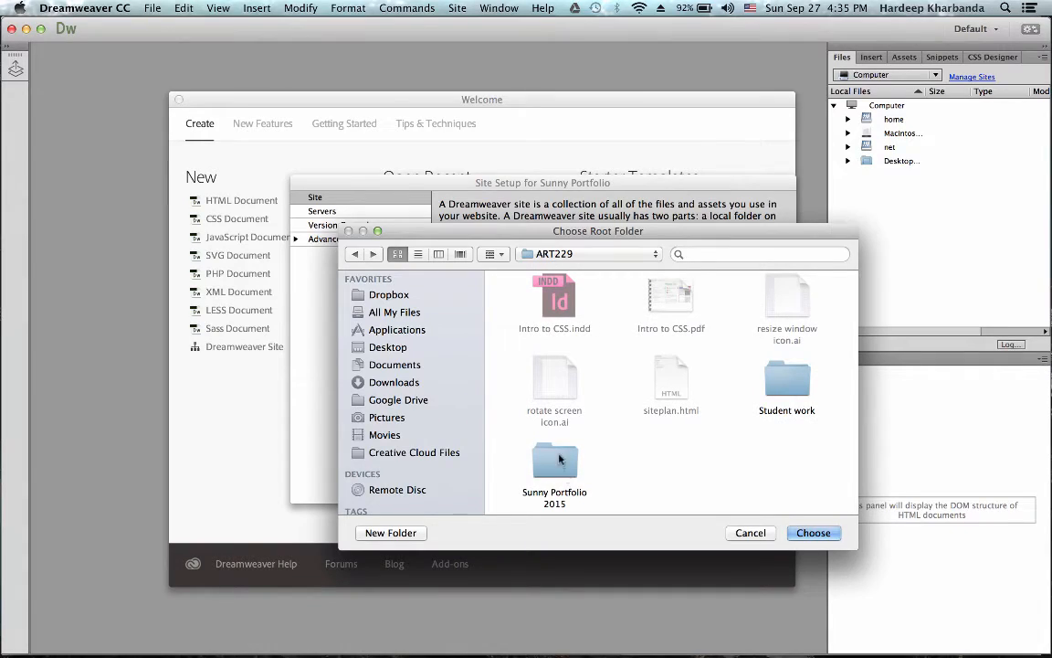
double_click(557, 461)
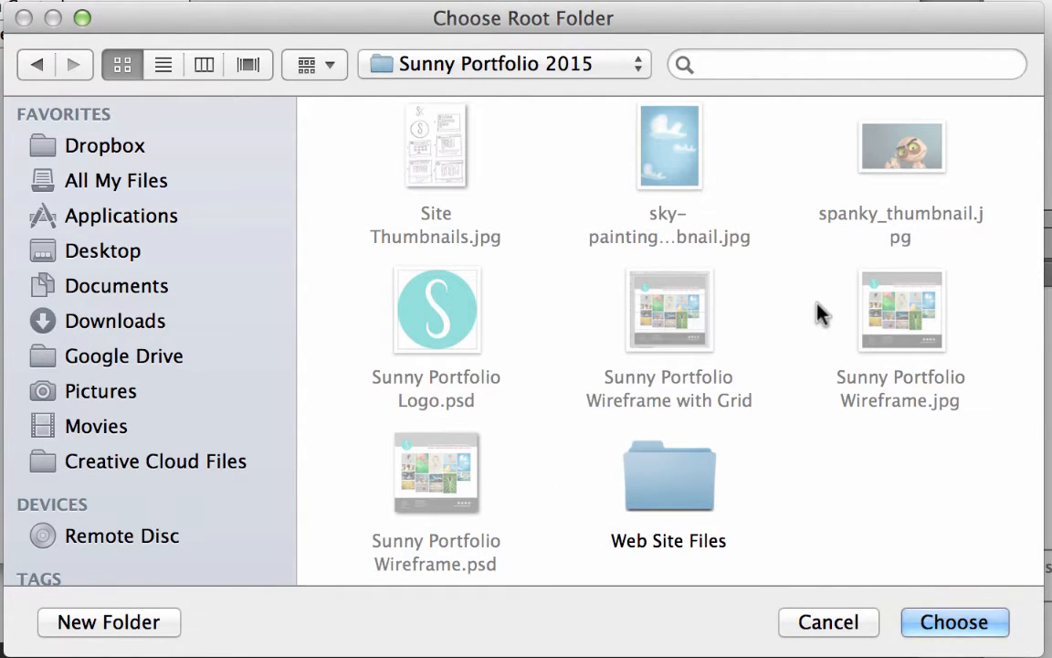
double_click(658, 487)
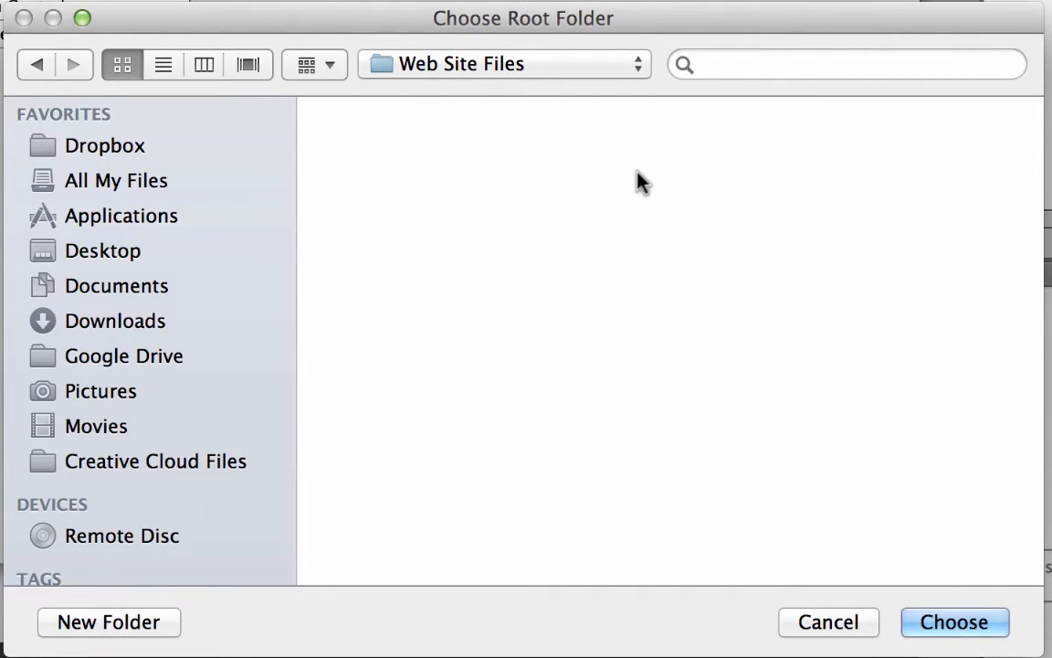
click(953, 629)
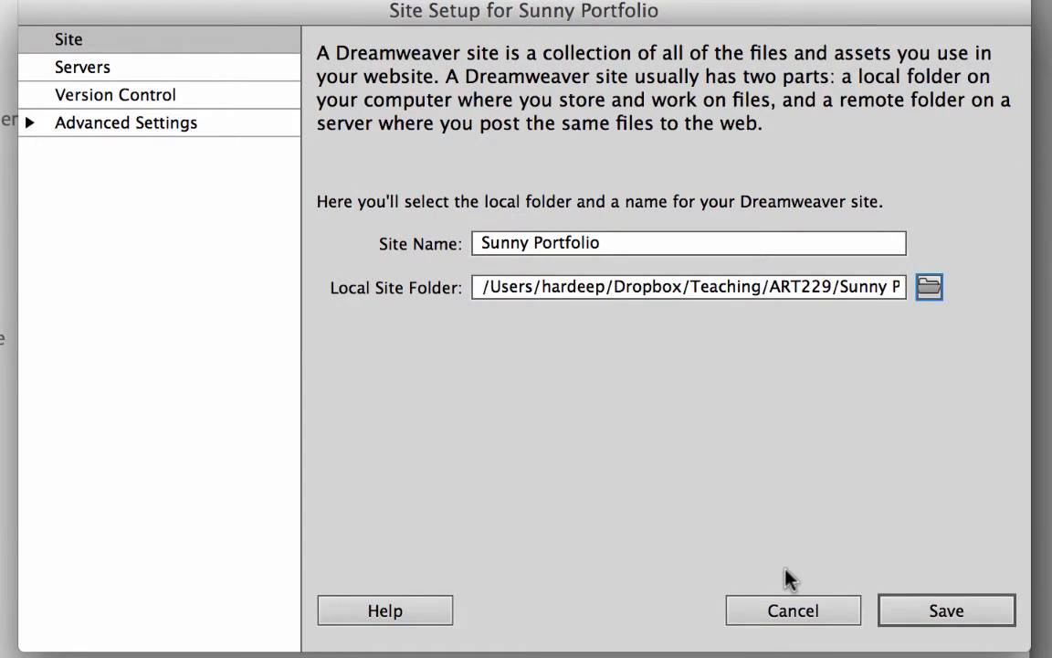
Step: Add a server named "Sunny UH" to the site and set it to connect using SFTP
click(82, 67)
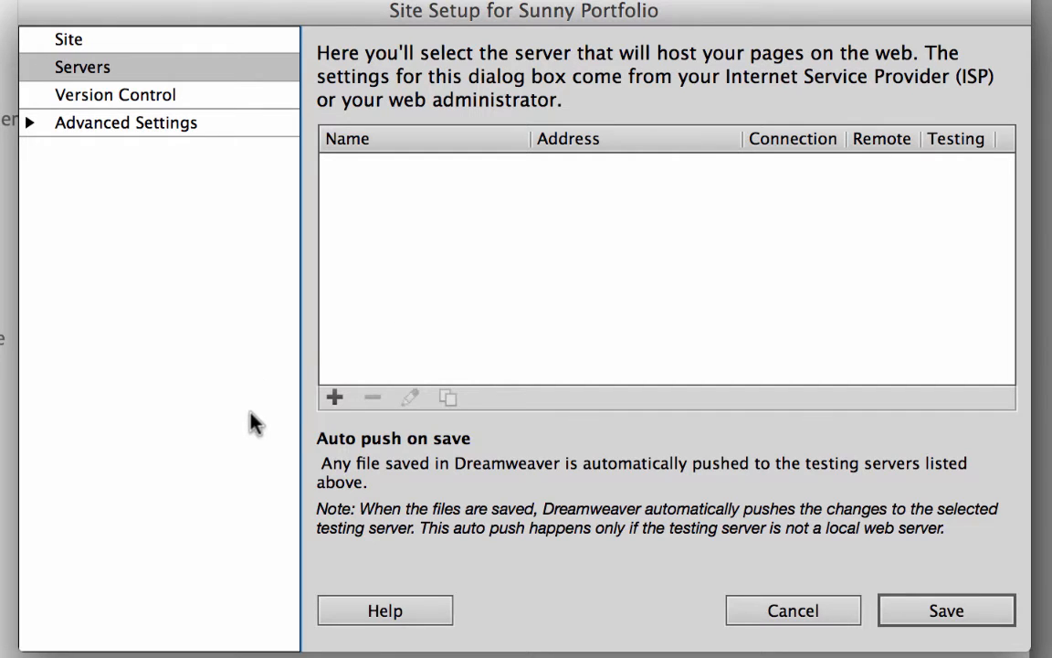
click(336, 398)
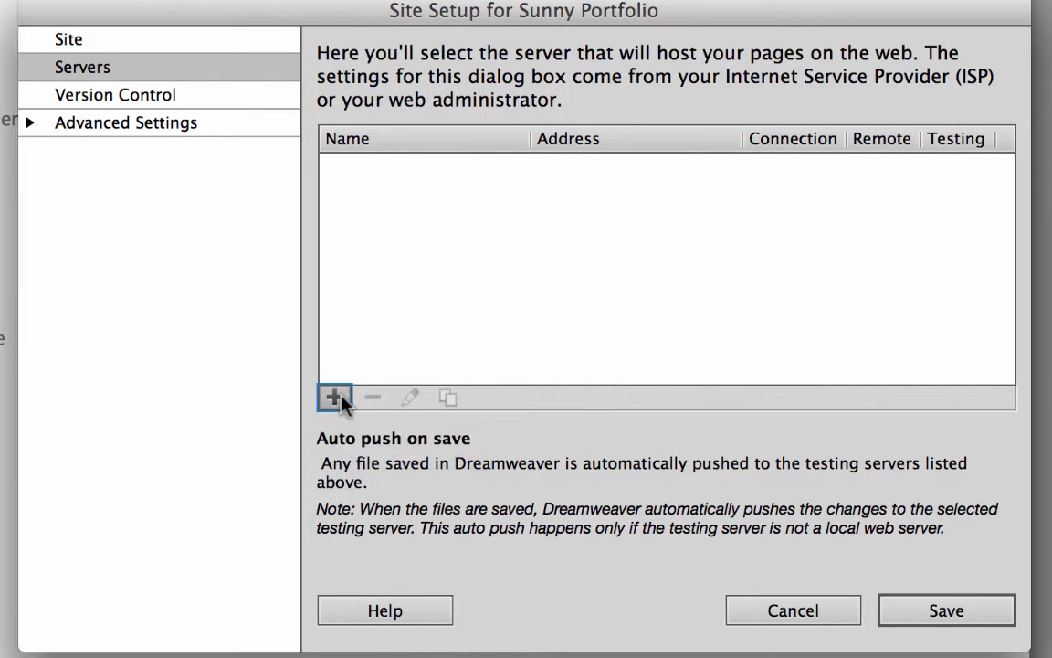
text(Sun)
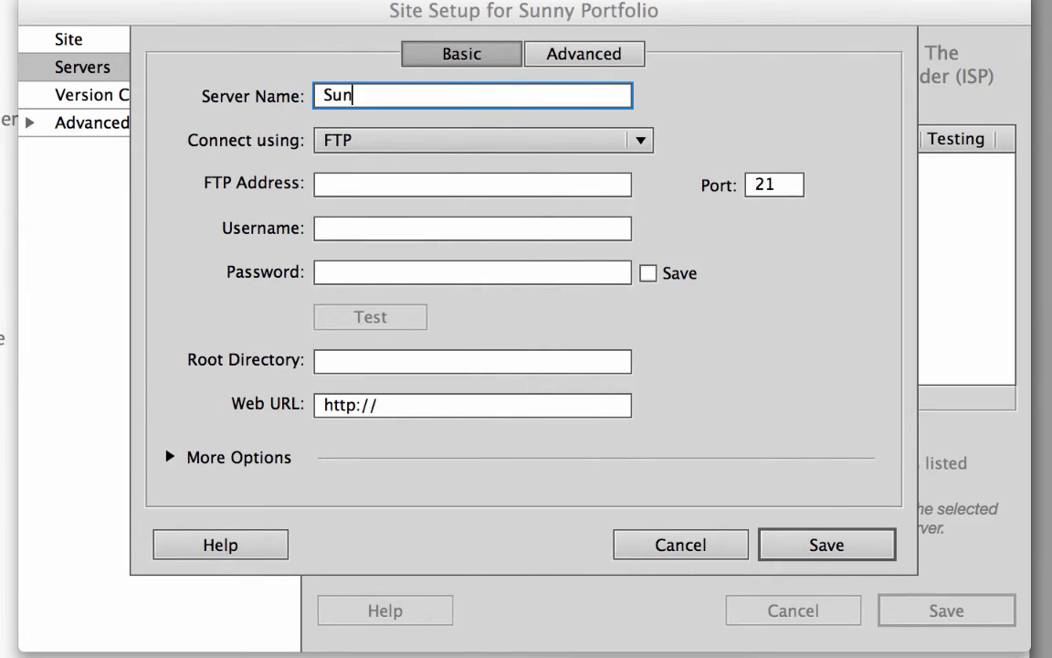
text(ny UH)
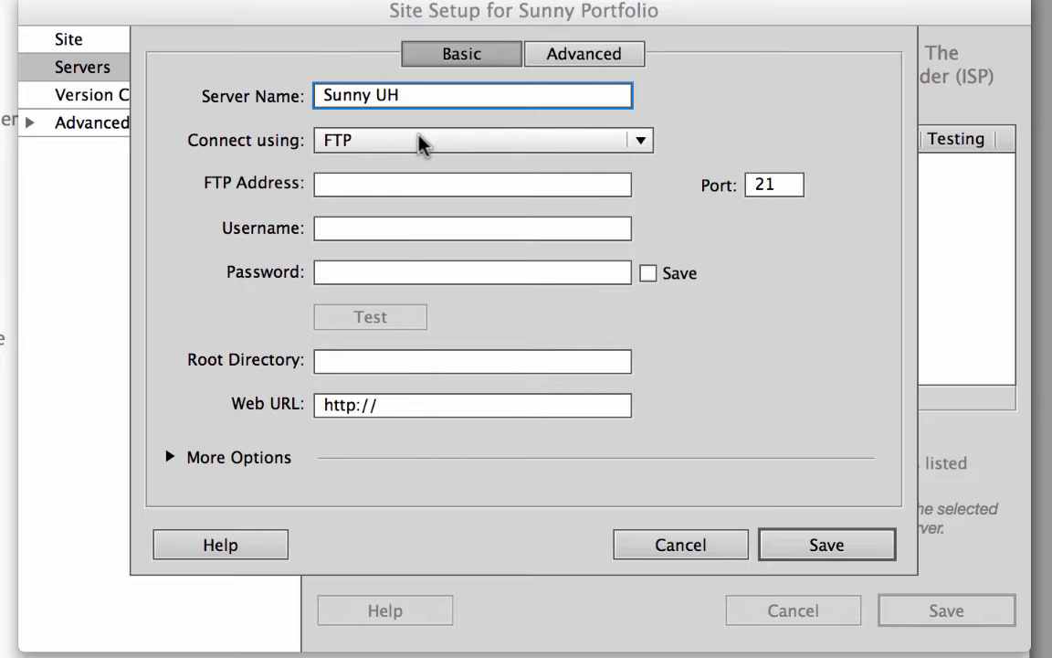
click(364, 144)
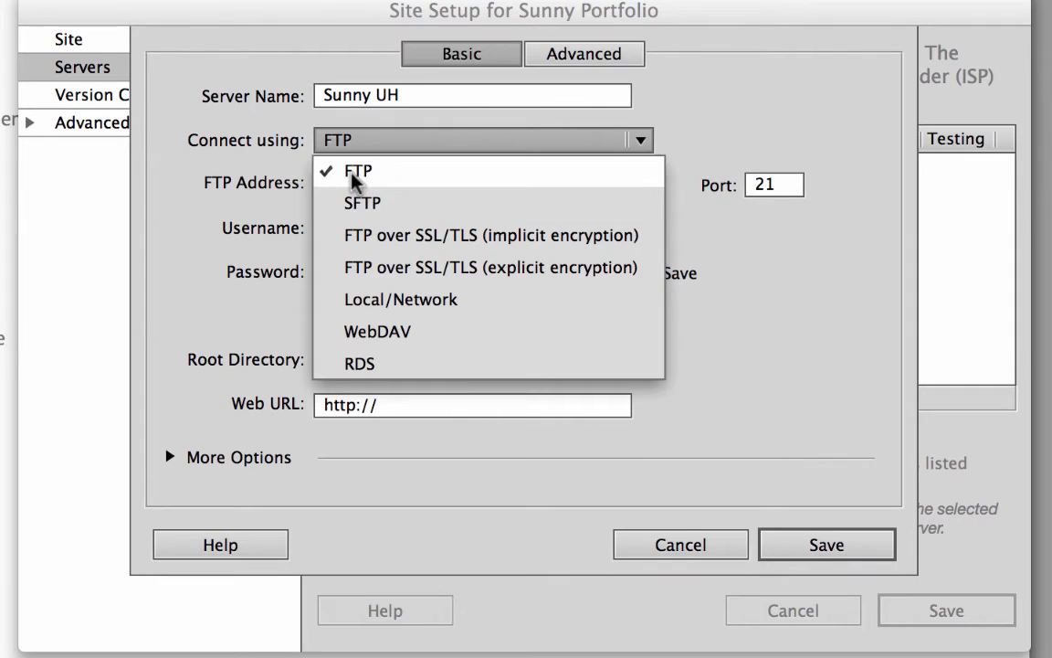
click(396, 207)
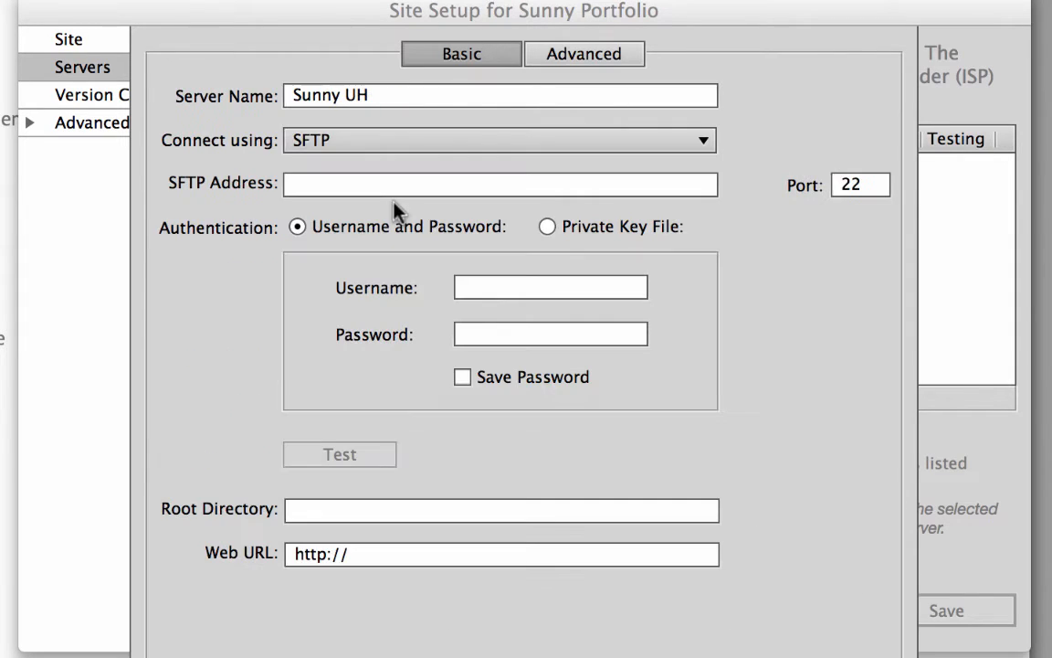
Step: Set the SFTP address to uhunix.hawaii.edu with username and password authentication
click(371, 190)
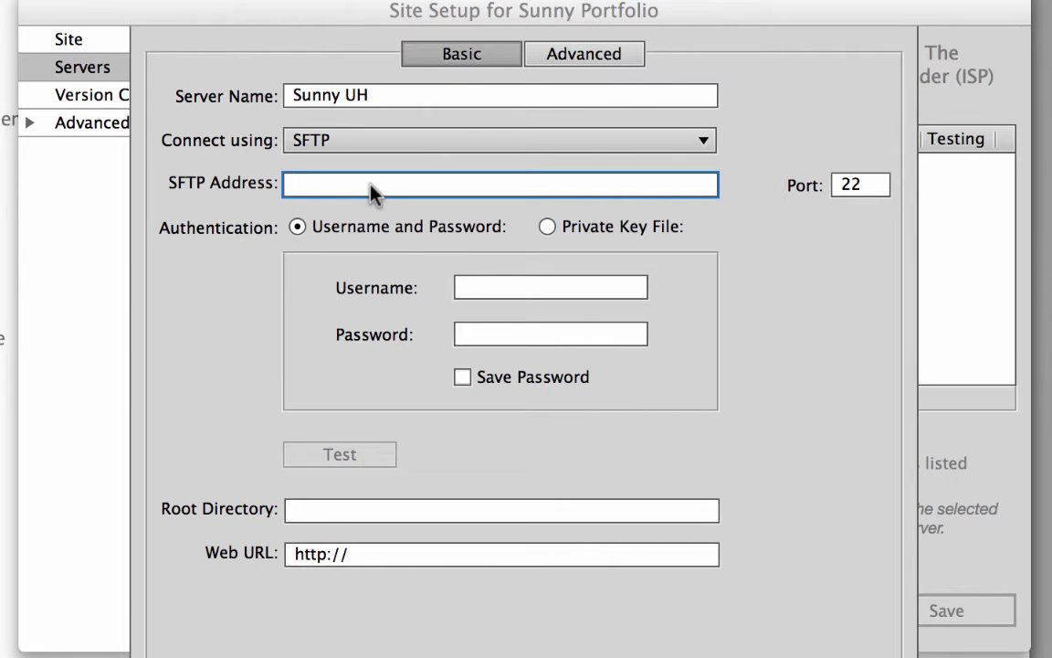
text(uhunix.hawaii.edu)
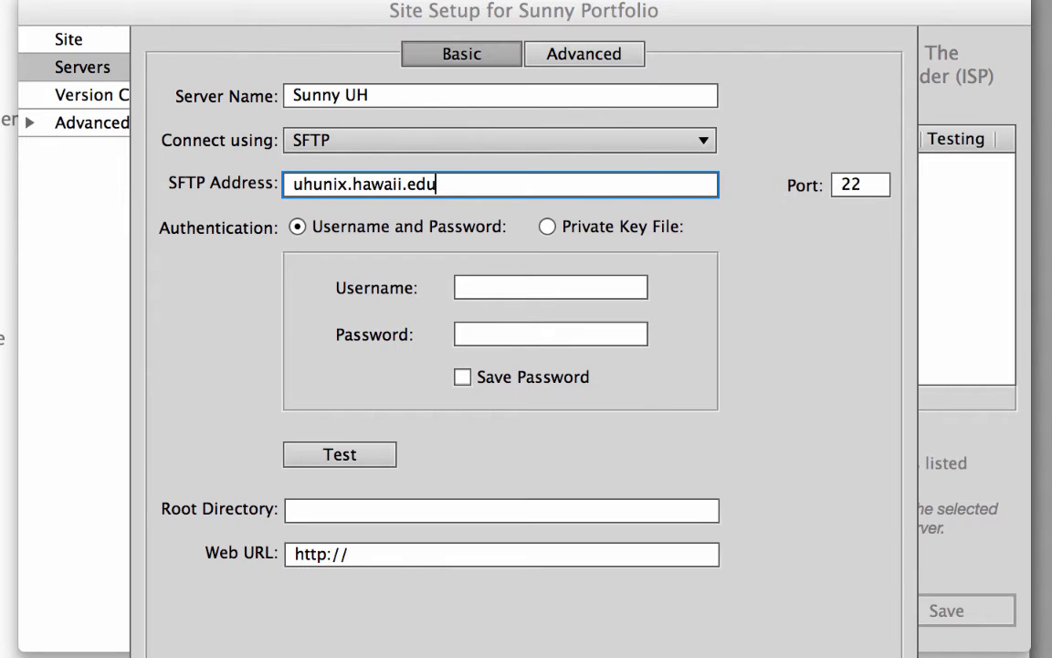
click(296, 227)
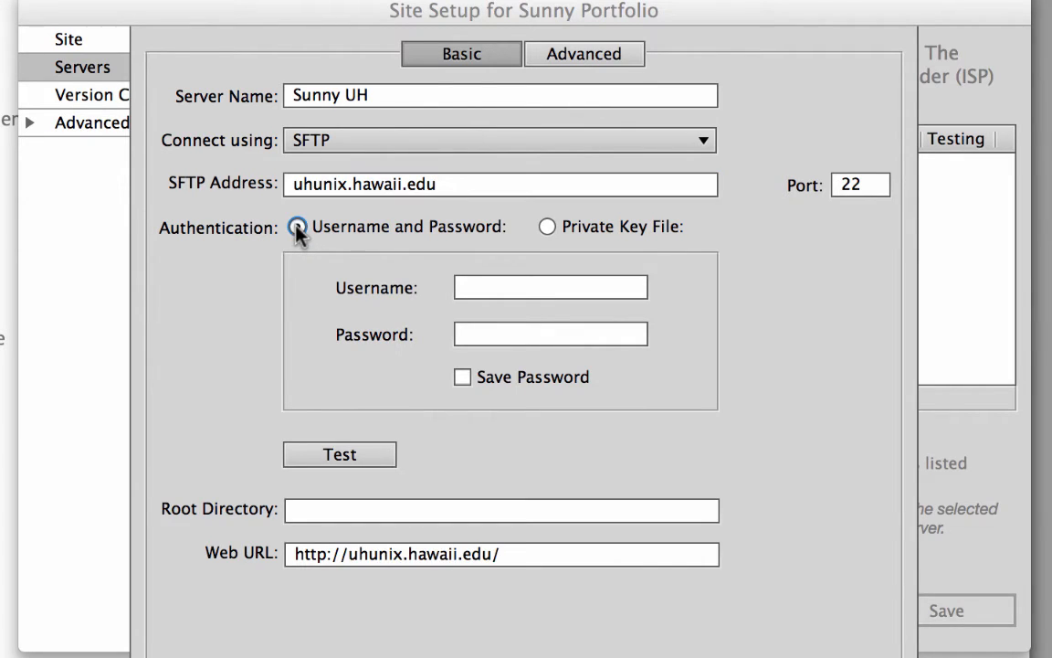
Step: Enter the account username and password with the password saved, and test the server connection
click(488, 291)
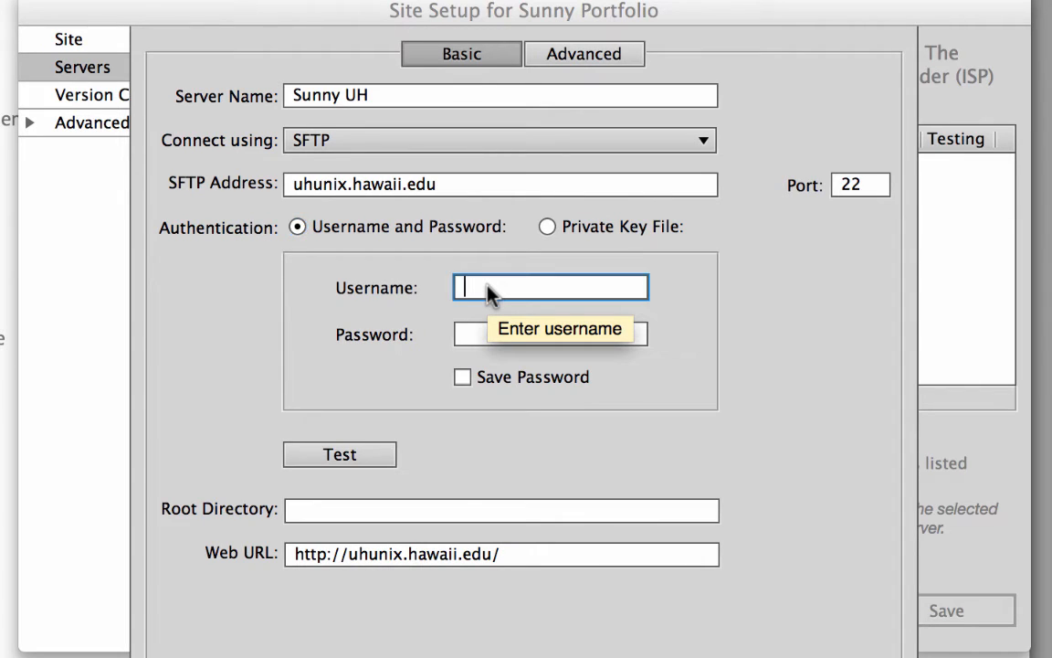
text(hardeep)
key(Tab)
text(*********)
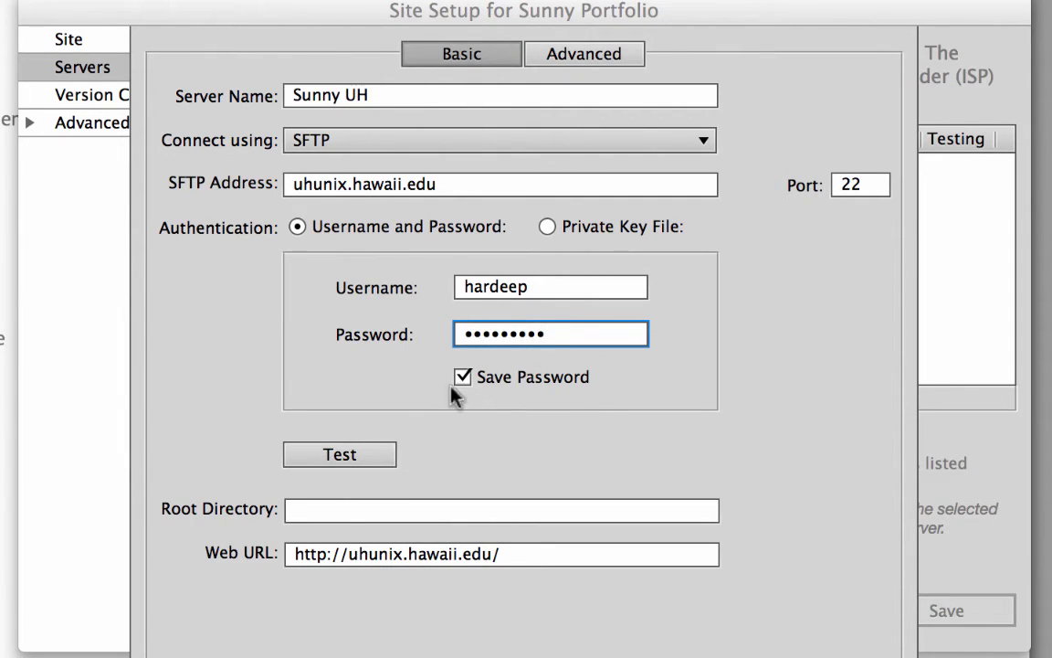
click(339, 455)
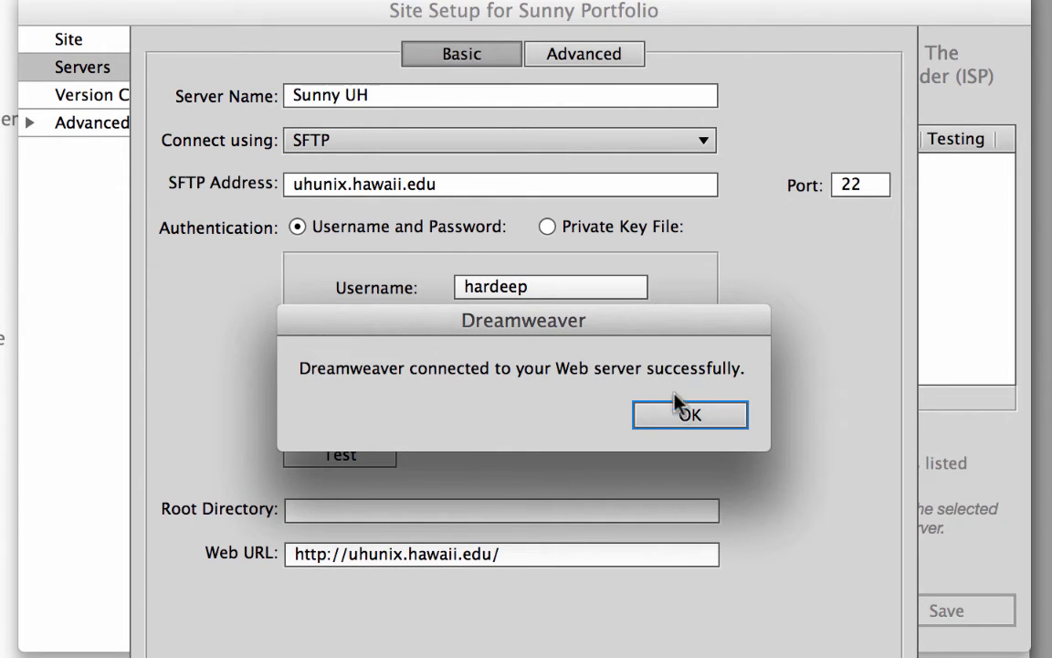
click(700, 422)
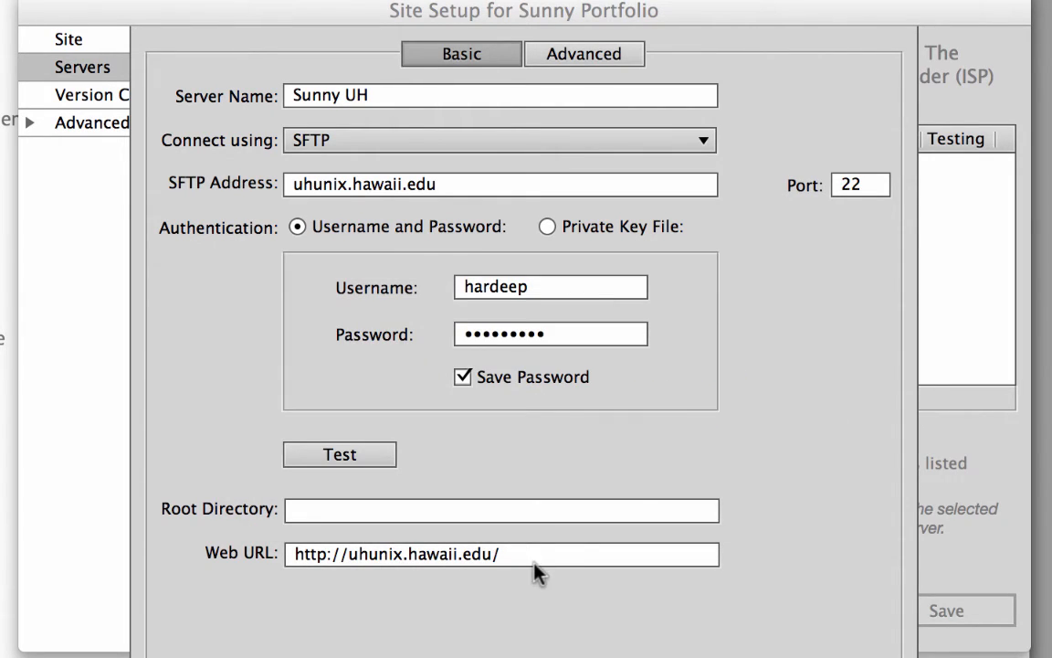
Step: Set the server's root directory to public_html and append public_html/ to the web URL
click(338, 516)
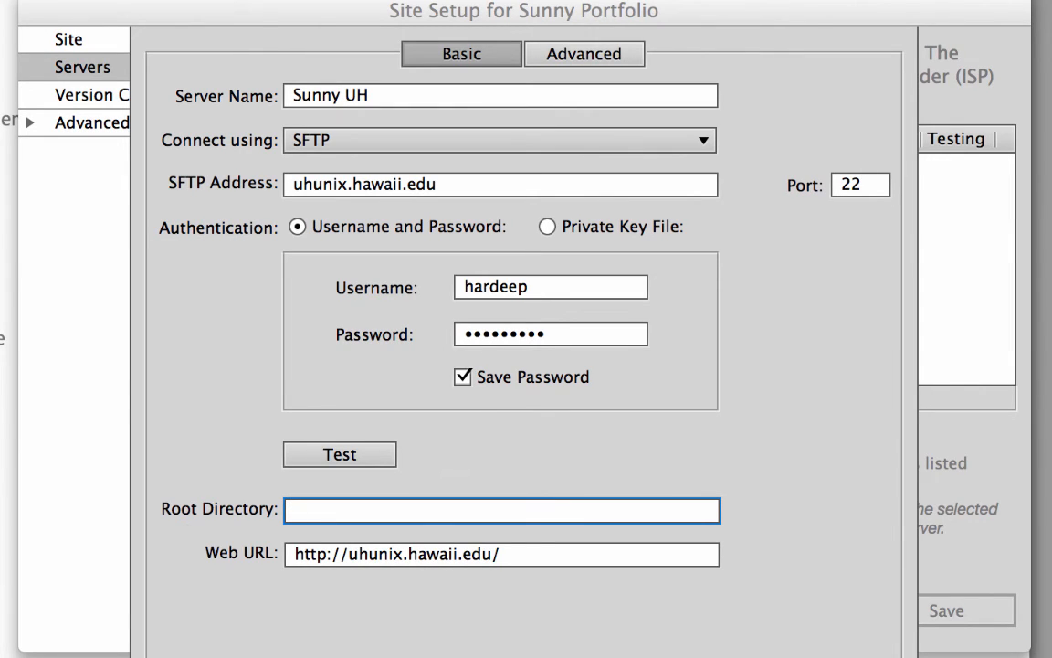
text(public_html)
click(502, 565)
text(public_html/)
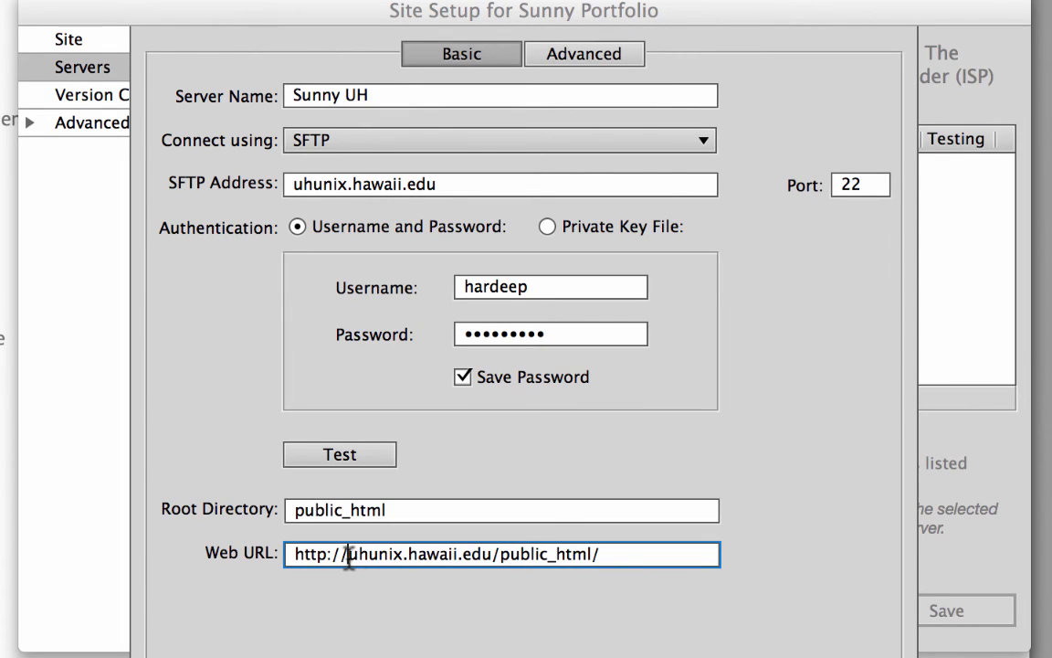
drag(347, 559, 643, 545)
key(BackSpace)
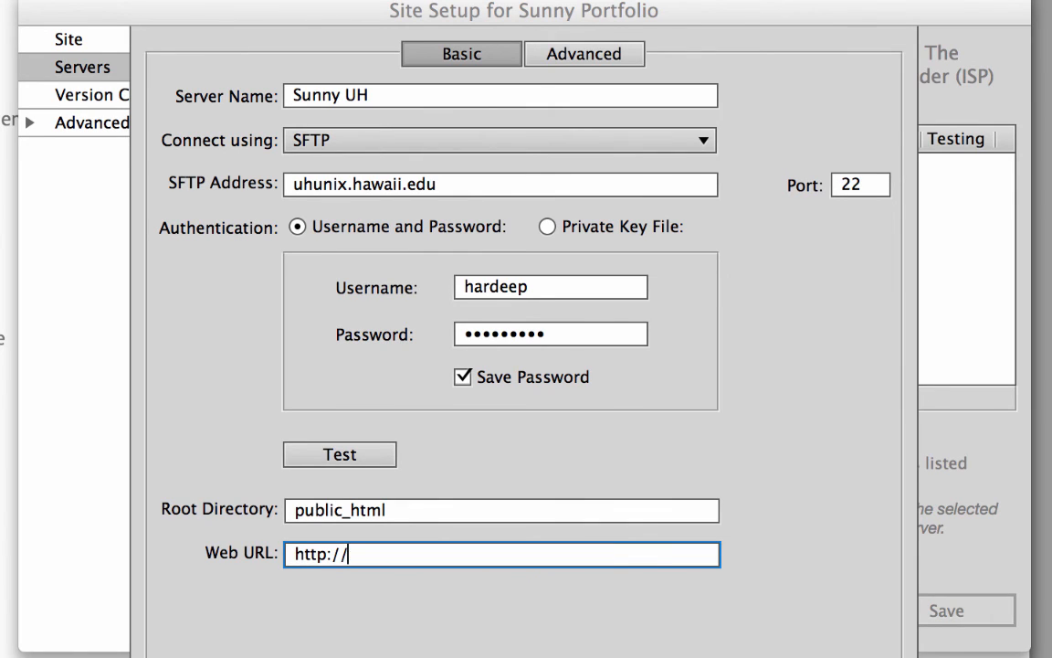
text(www2.hawaii.edu)
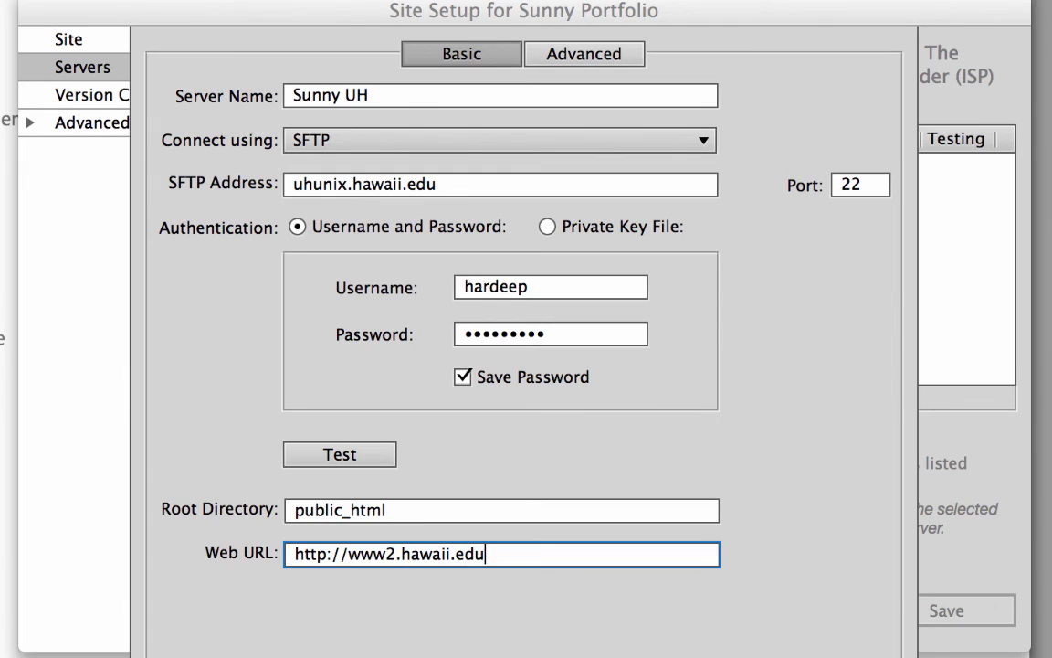
text(/~hardeep)
drag(505, 546, 582, 551)
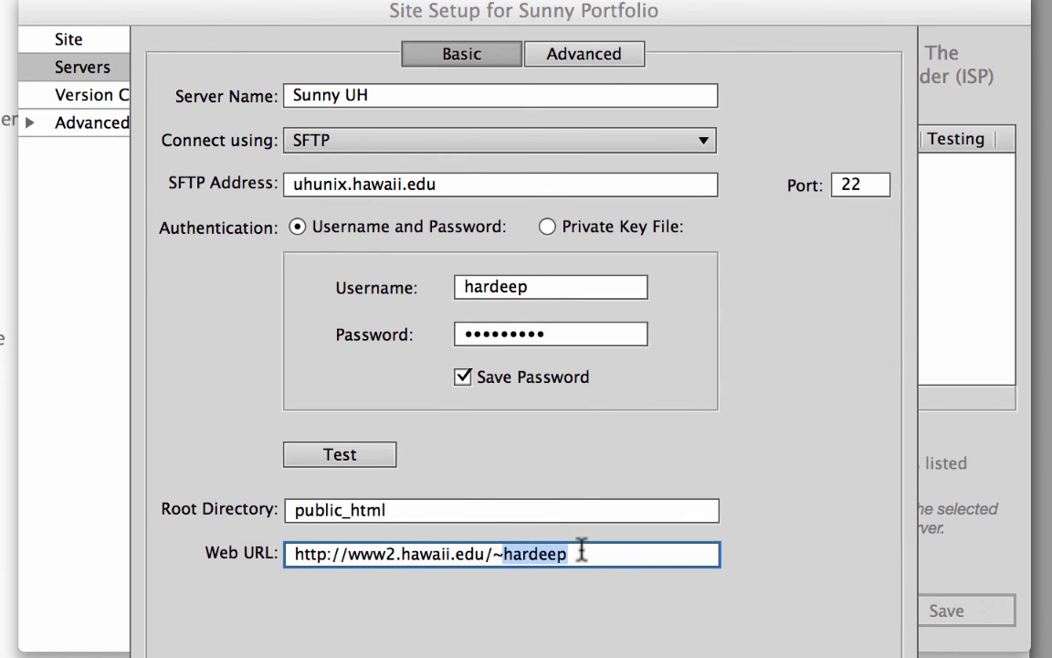
click(579, 553)
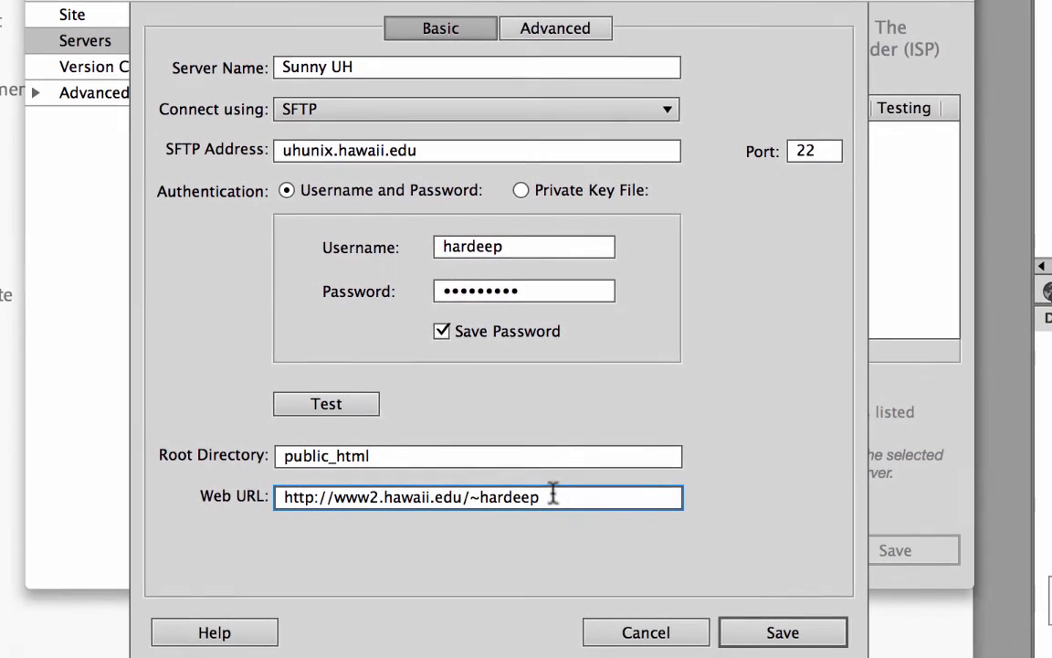
click(780, 629)
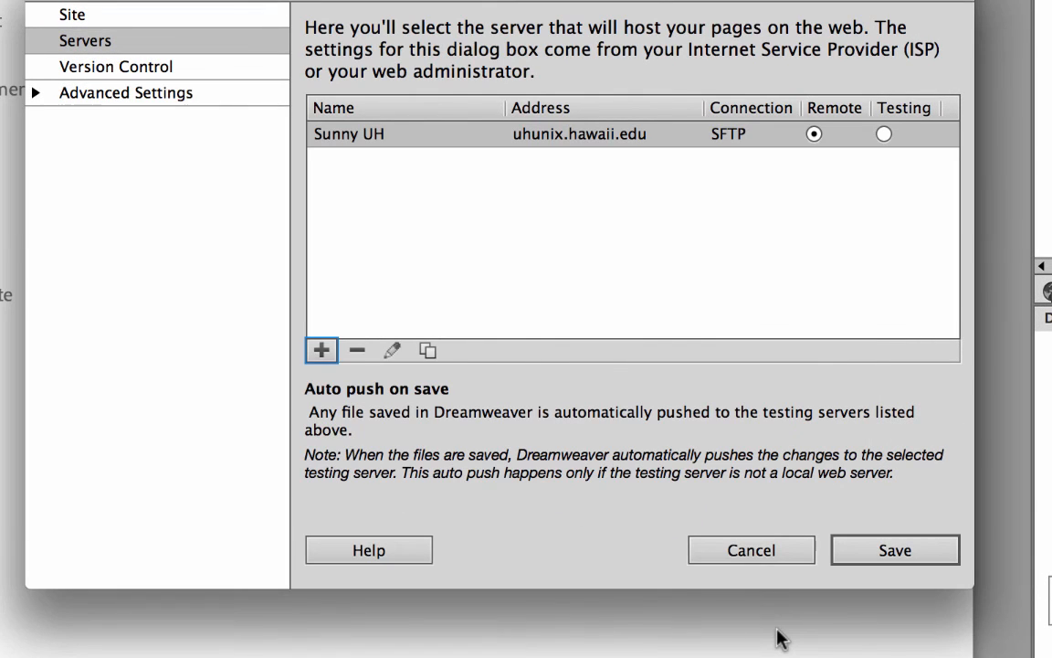
click(895, 550)
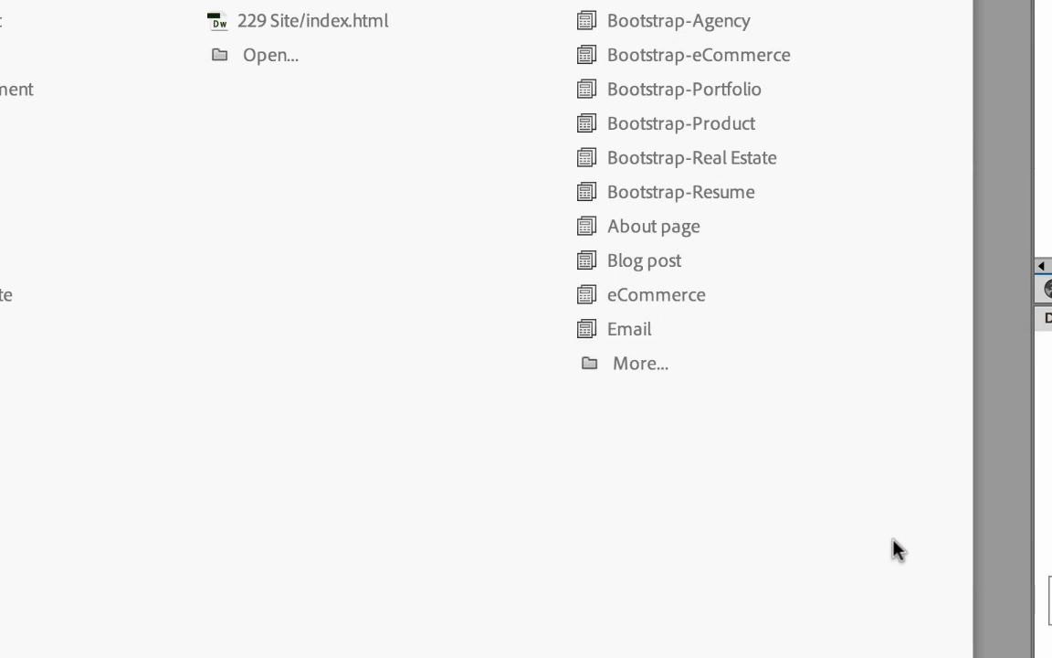